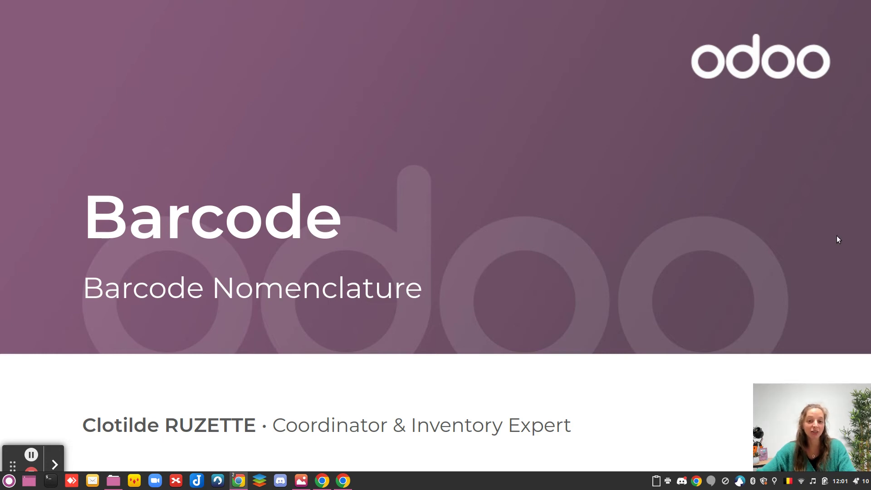
key(Right)
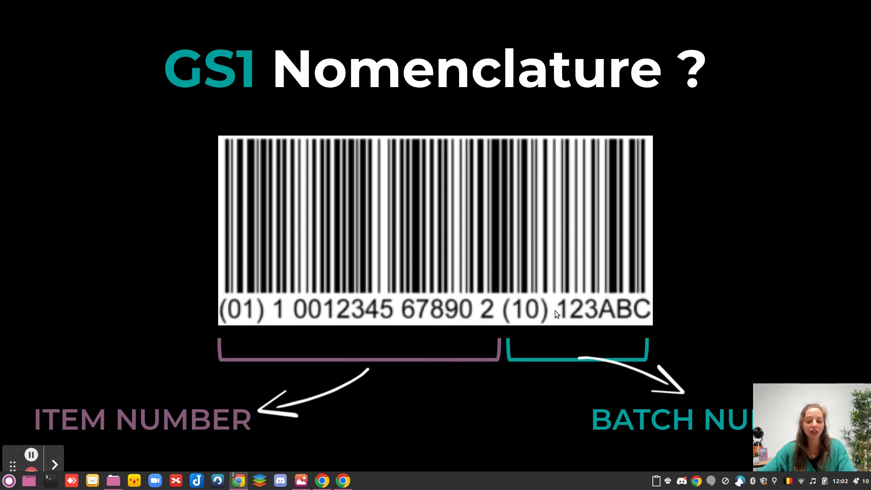
mouse_move(826, 428)
drag(816, 400, 818, 284)
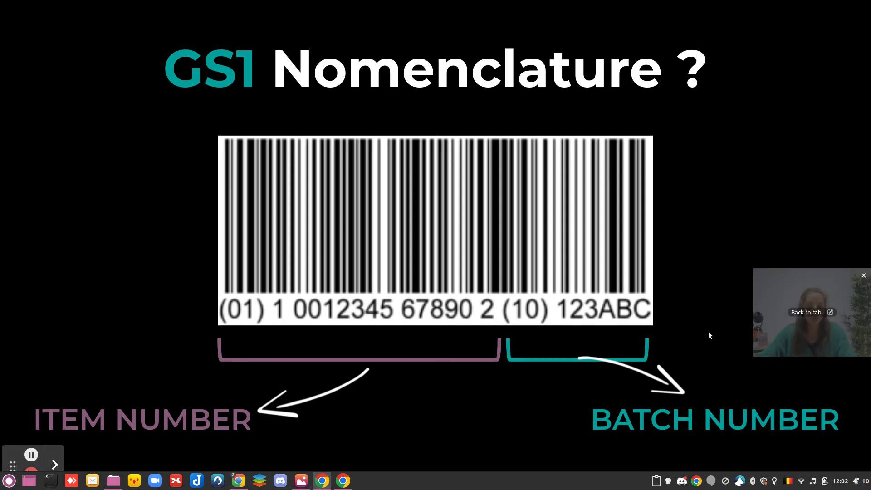
Step: Leave the slideshow, switch to Odoo and open the Inventory app
key(Escape)
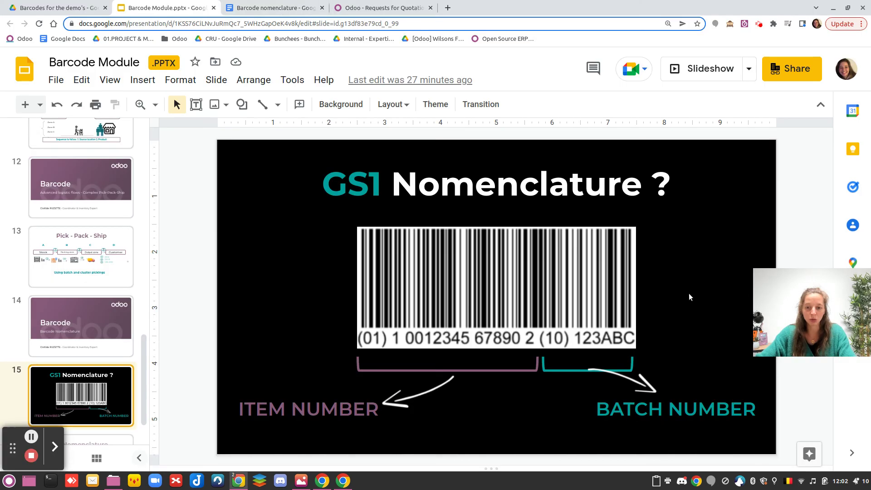
click(397, 9)
click(13, 59)
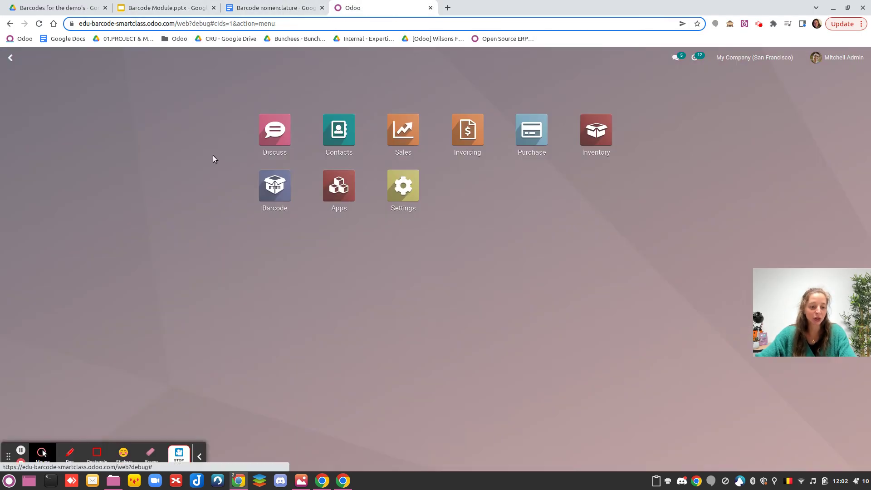
mouse_move(802, 291)
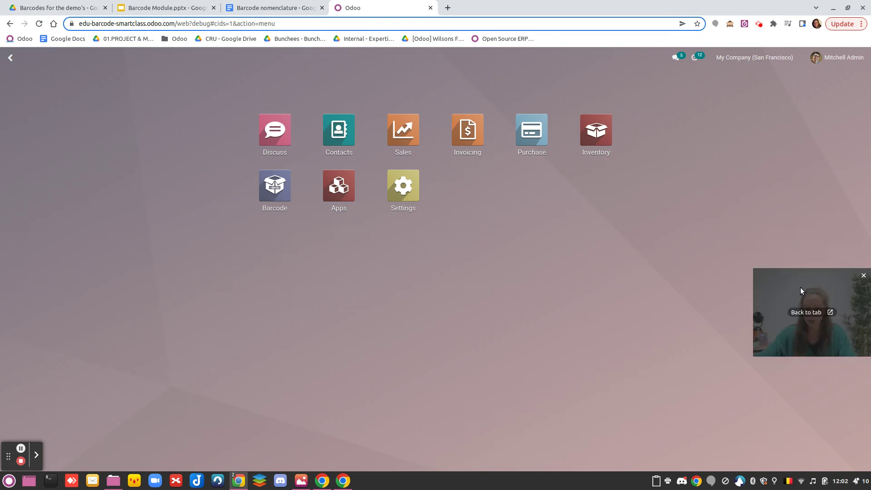
drag(801, 291, 42, 412)
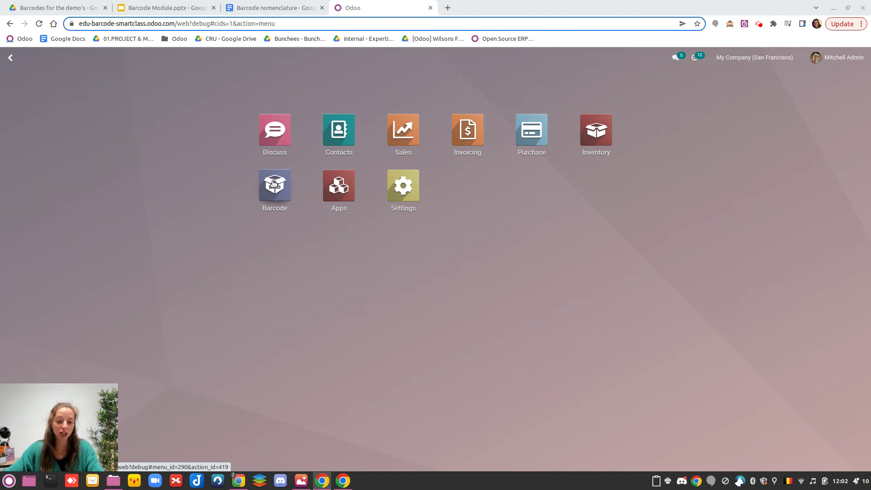
click(597, 136)
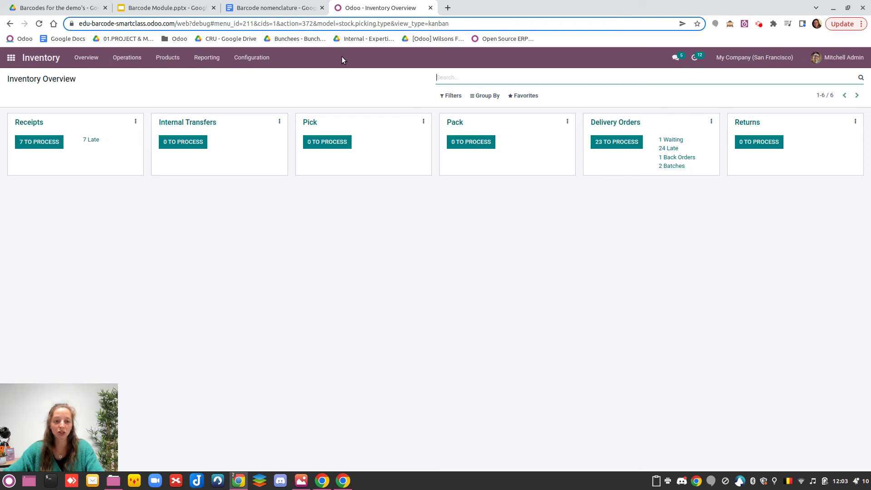
Step: In the Inventory settings, set the barcode scanner's nomenclature to Default GS1 Nomenclature and save
click(262, 58)
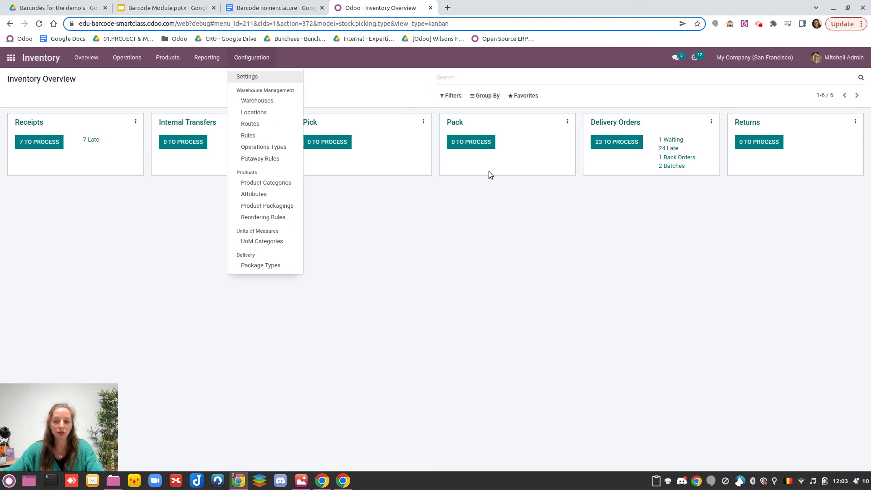
click(254, 78)
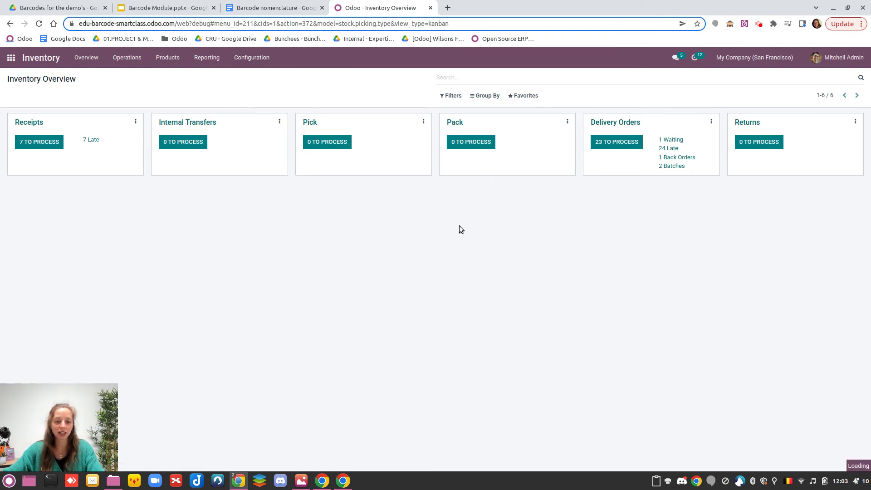
scroll(215, 295, down, 2)
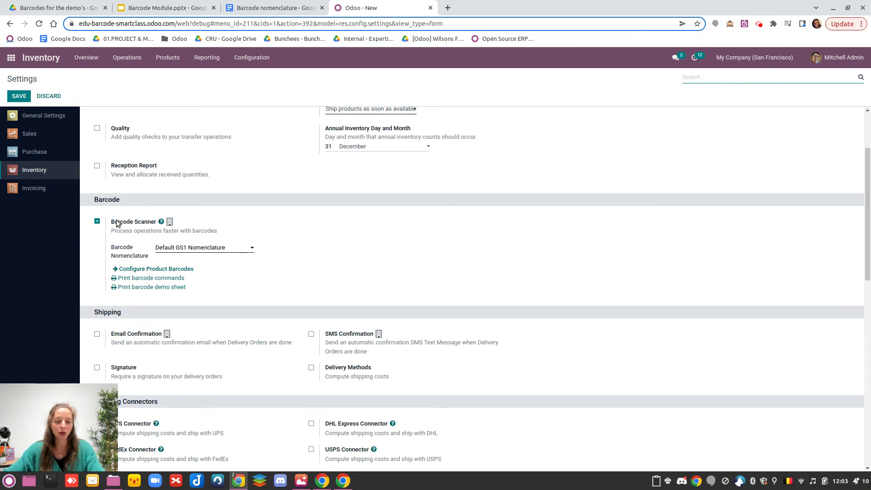
click(233, 251)
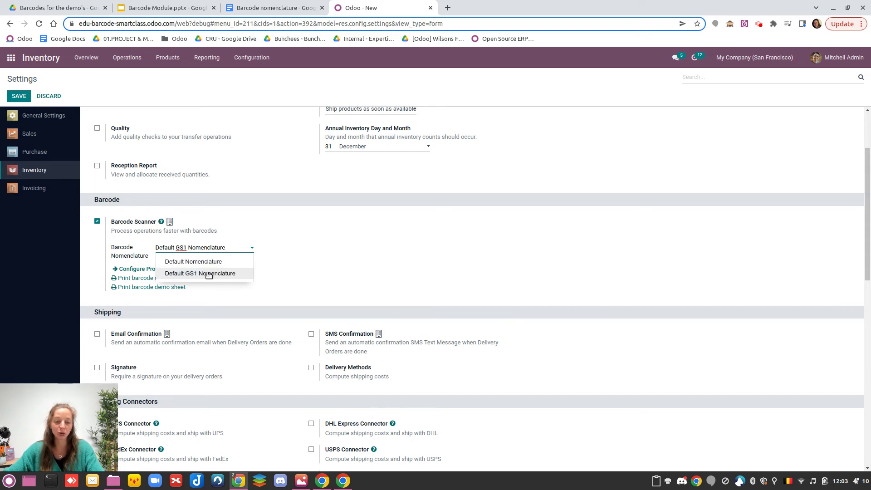
click(195, 274)
click(313, 247)
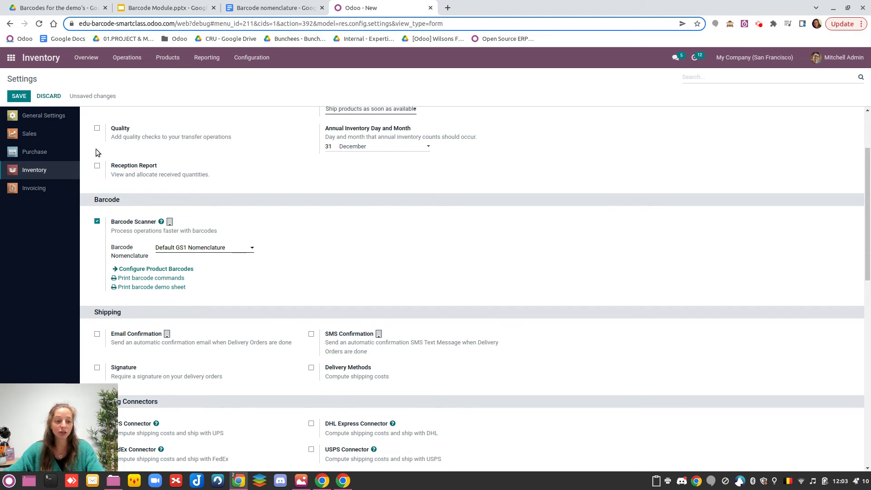
key(Return)
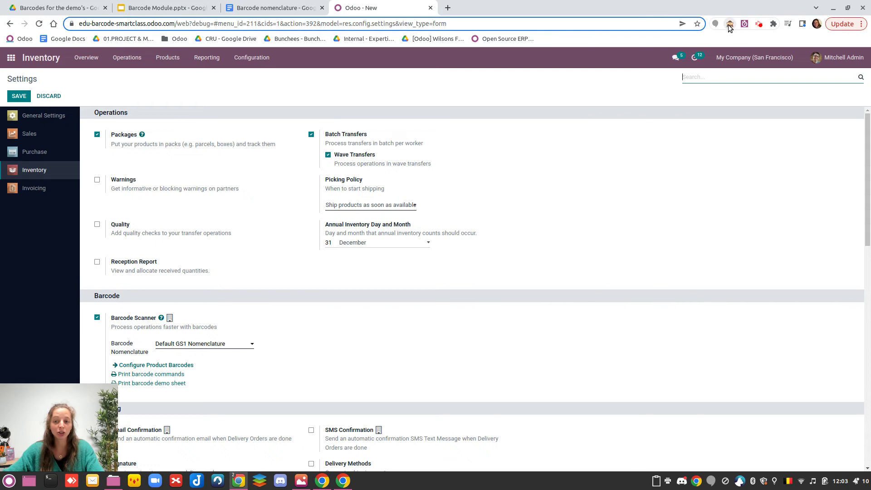
Step: Activate developer mode and open the list of barcode nomenclatures in the Inventory configuration
key(alt+shift+d)
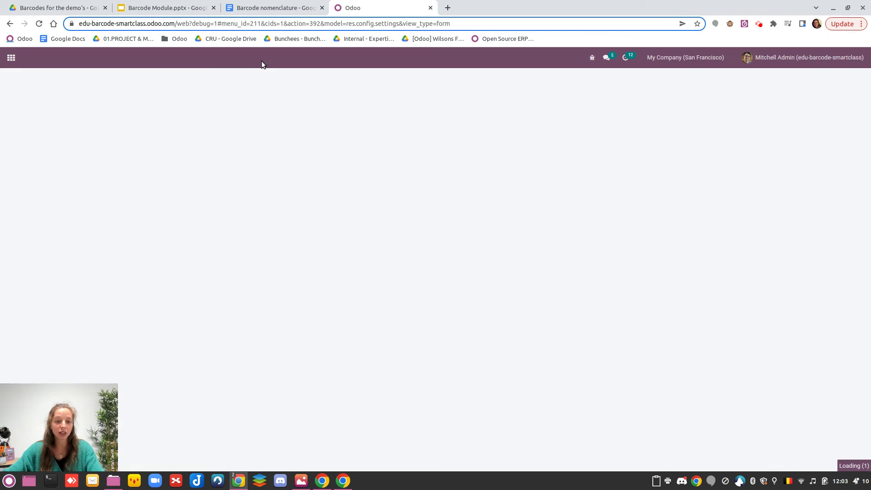
click(257, 66)
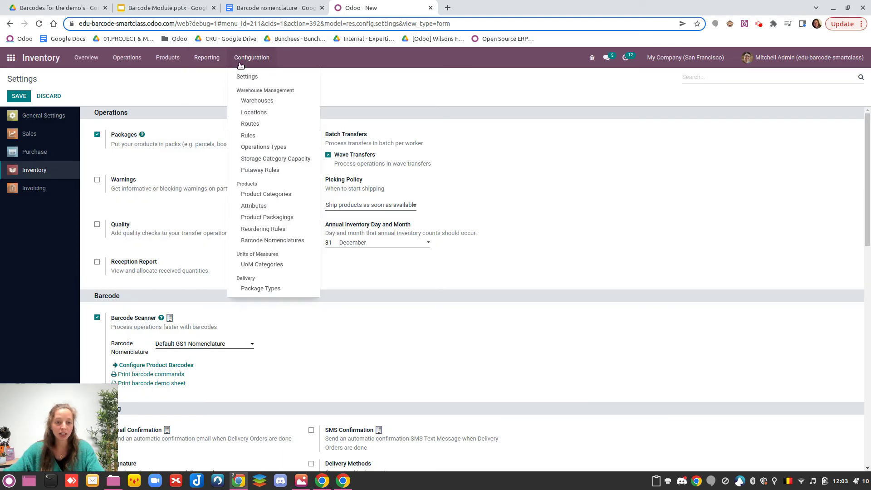
click(261, 245)
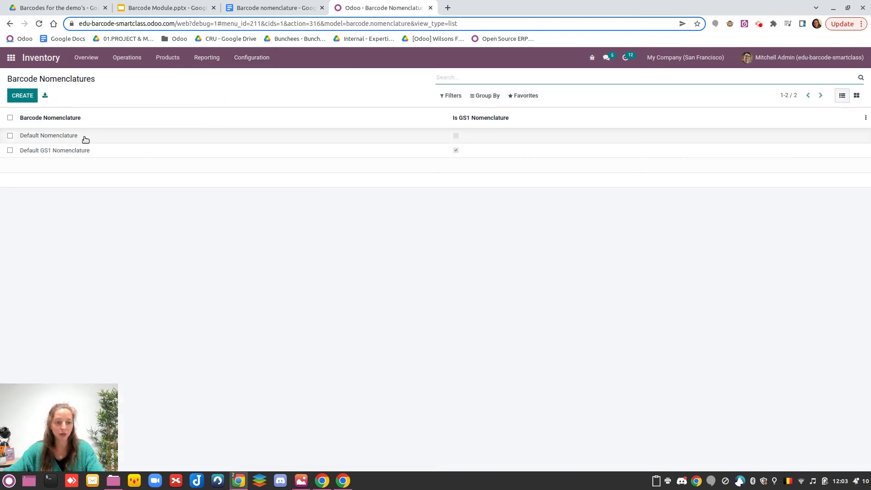
Step: Examine the barcode rules of the Default Nomenclature and of the Default GS1 Nomenclature
click(72, 135)
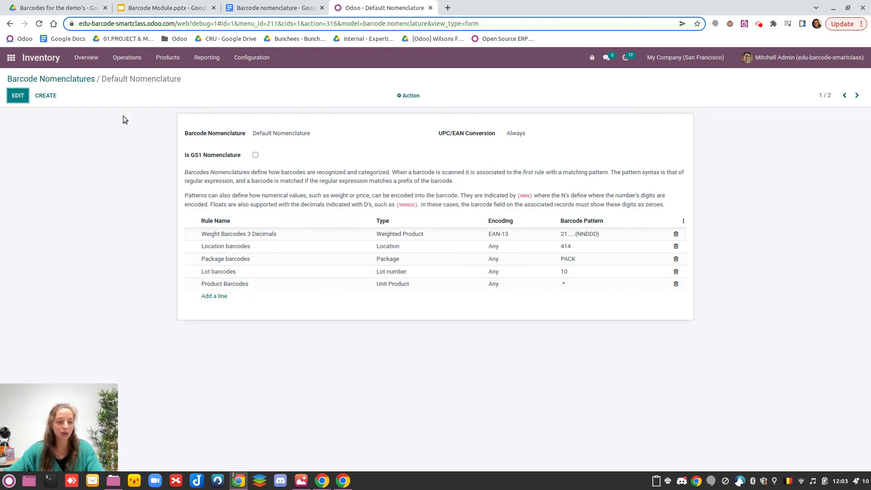
click(80, 78)
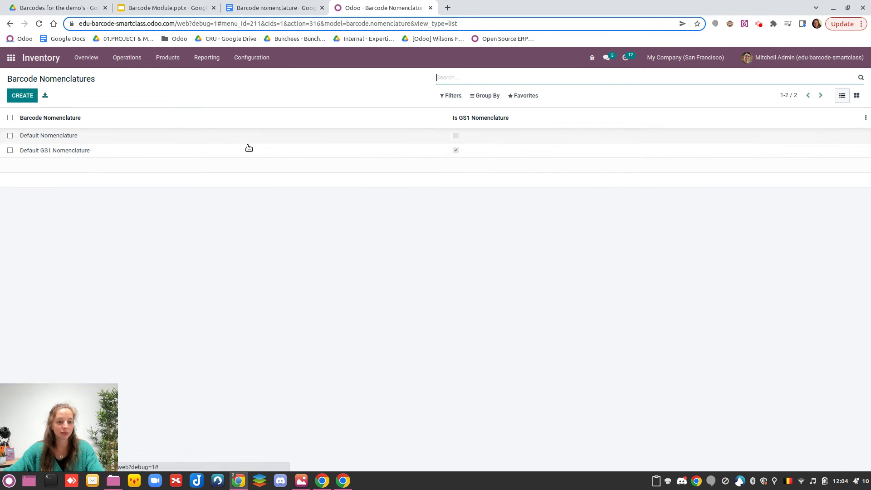
click(113, 150)
scroll(285, 222, down, 1)
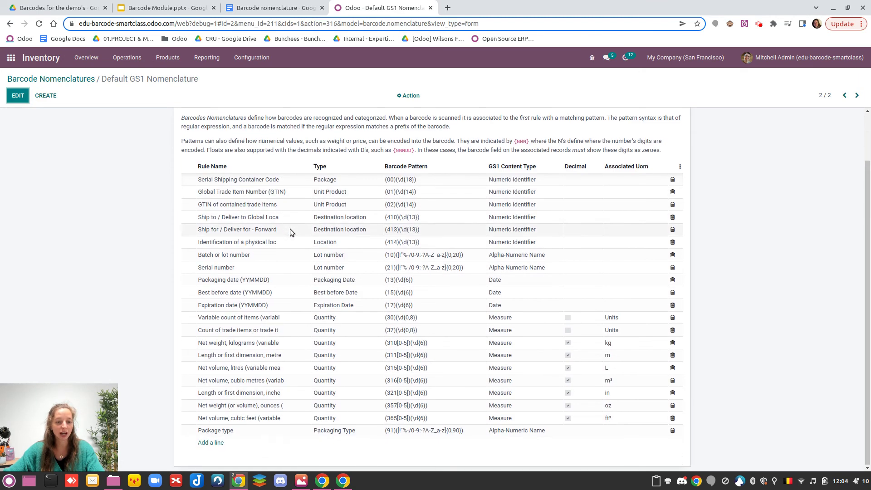
scroll(272, 200, up, 1)
scroll(279, 220, down, 1)
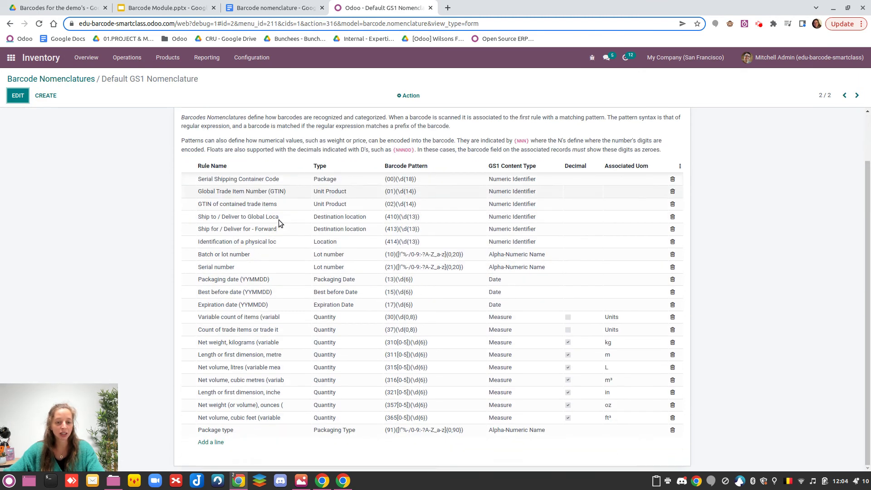
scroll(278, 220, up, 1)
scroll(289, 235, down, 1)
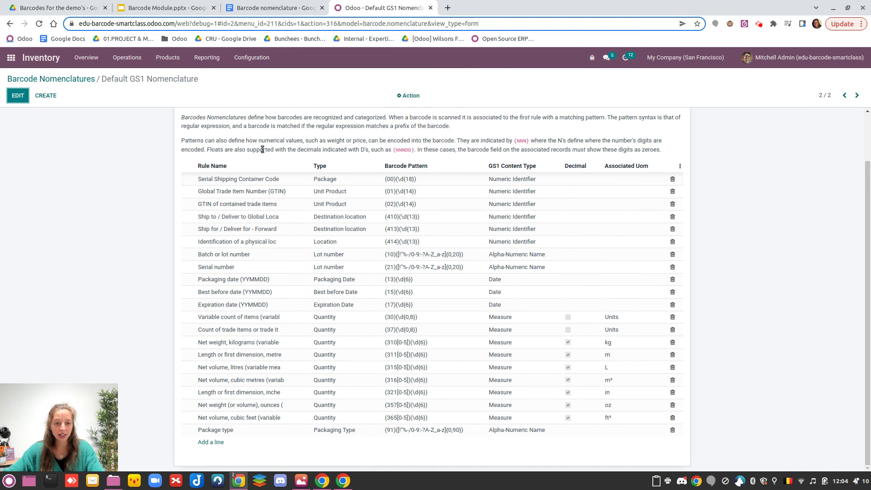
scroll(278, 195, up, 2)
scroll(293, 275, down, 1)
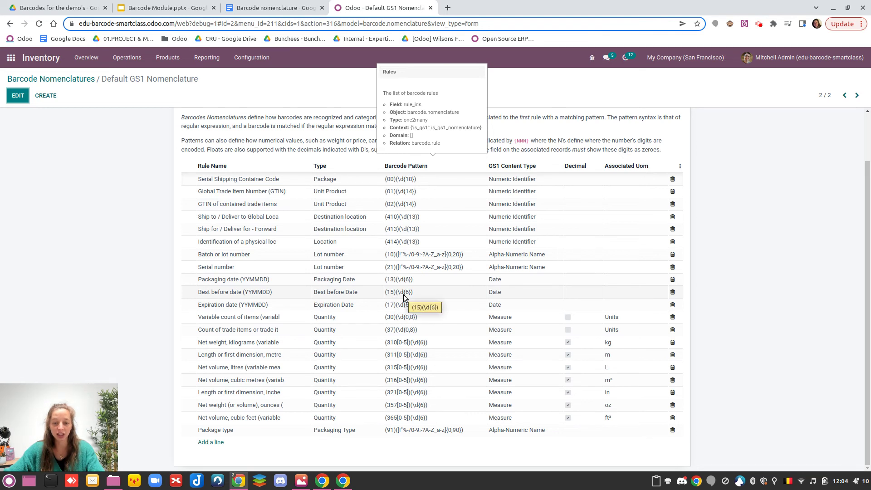
Step: Inspect the best before date rule and its YYMMDD format, and save the rule and the GS1 nomenclature
click(415, 292)
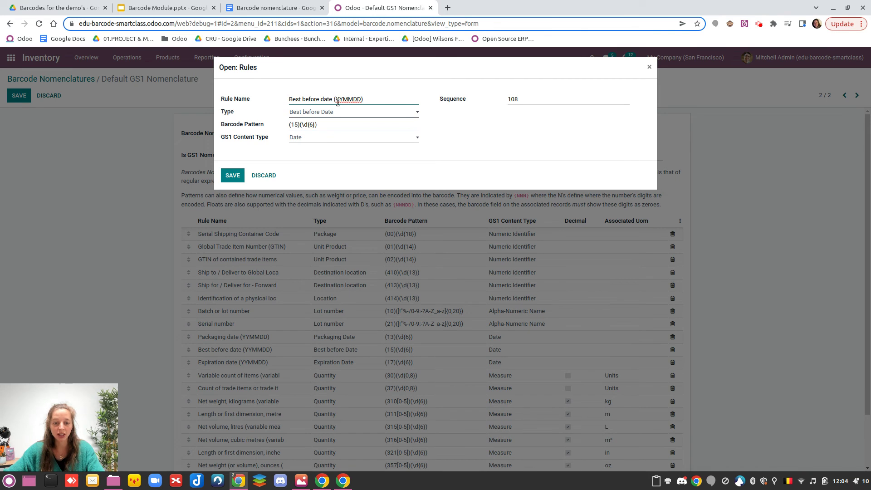
drag(336, 100, 366, 100)
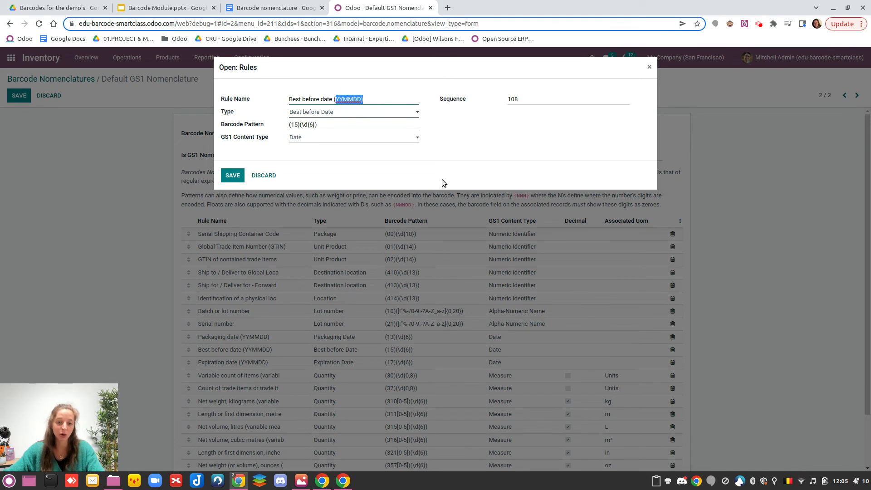
click(354, 101)
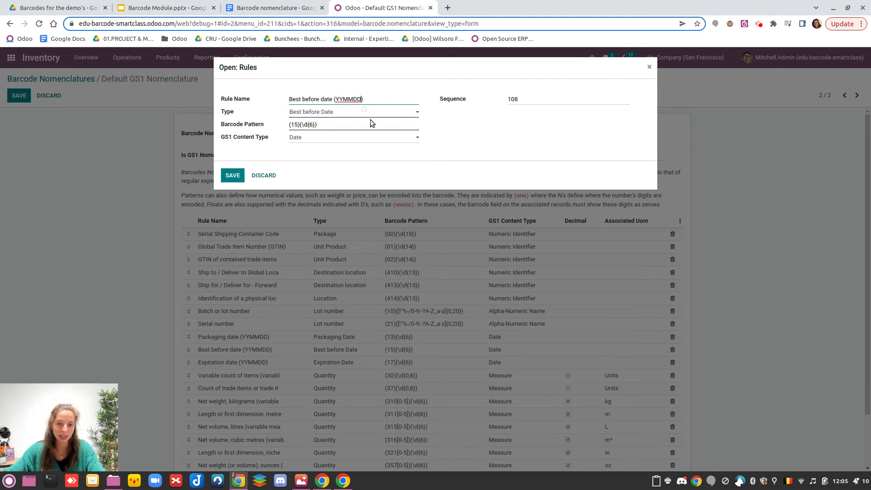
drag(337, 100, 346, 98)
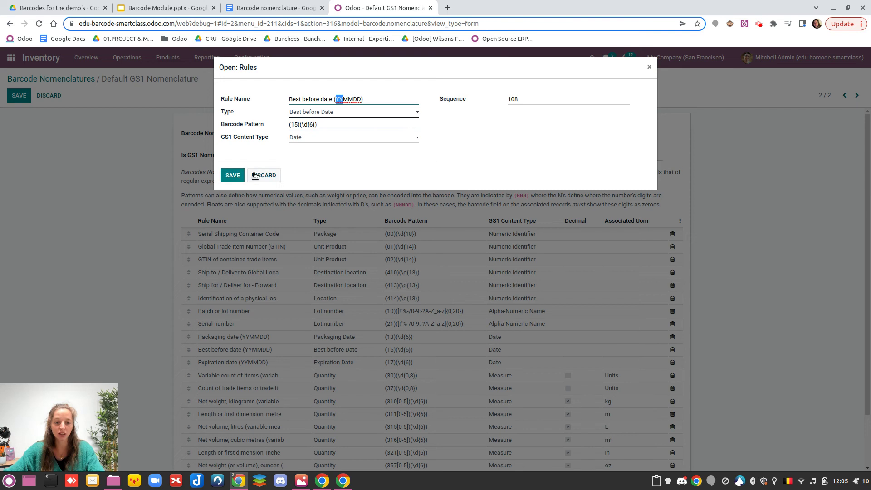
click(235, 176)
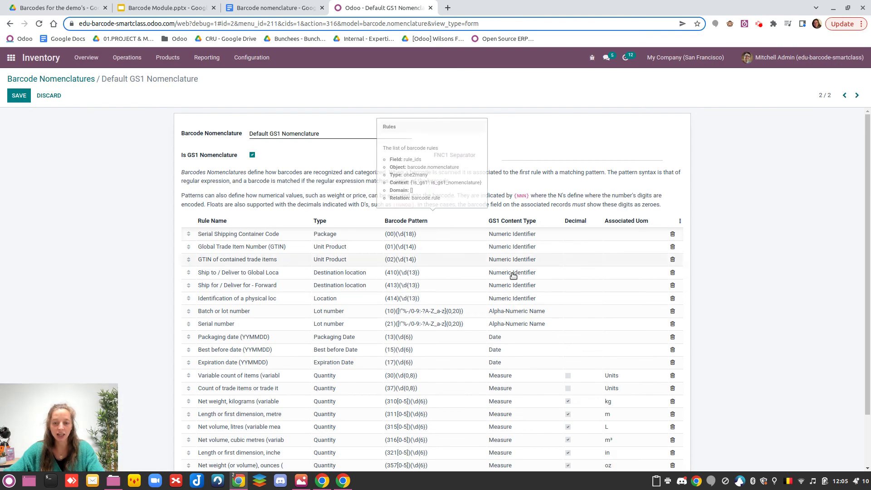
scroll(510, 361, down, 1)
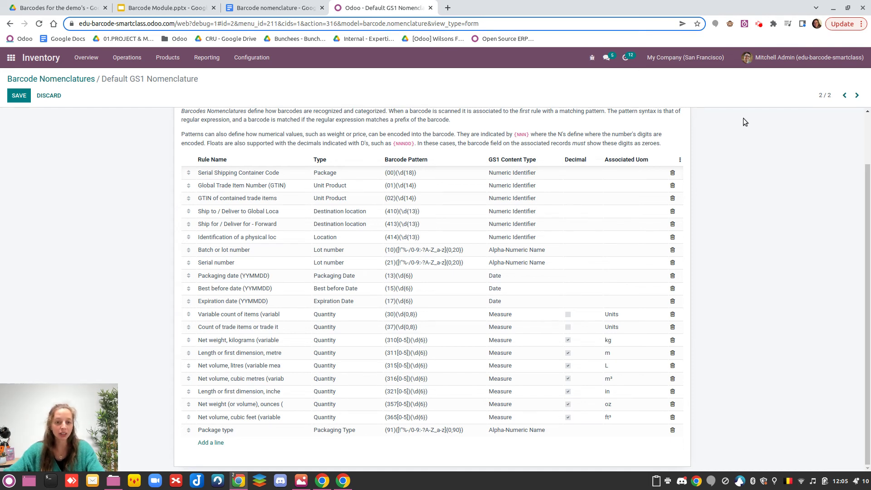
scroll(745, 127, up, 2)
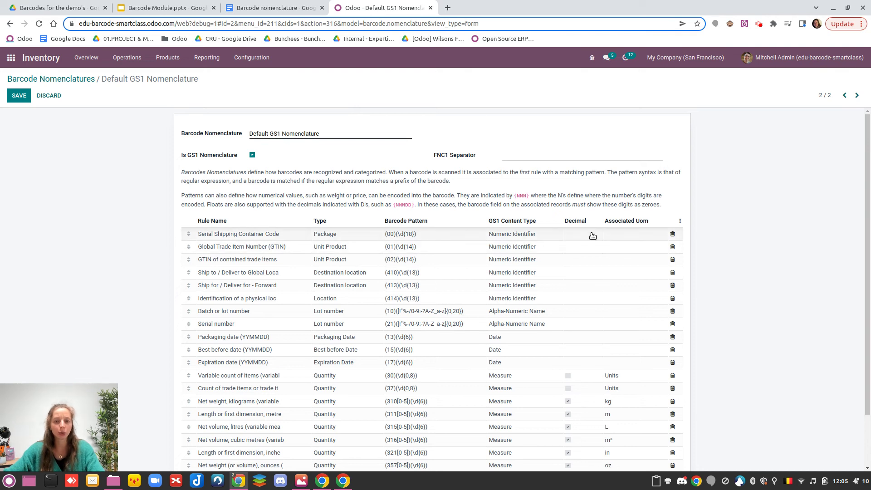
click(19, 95)
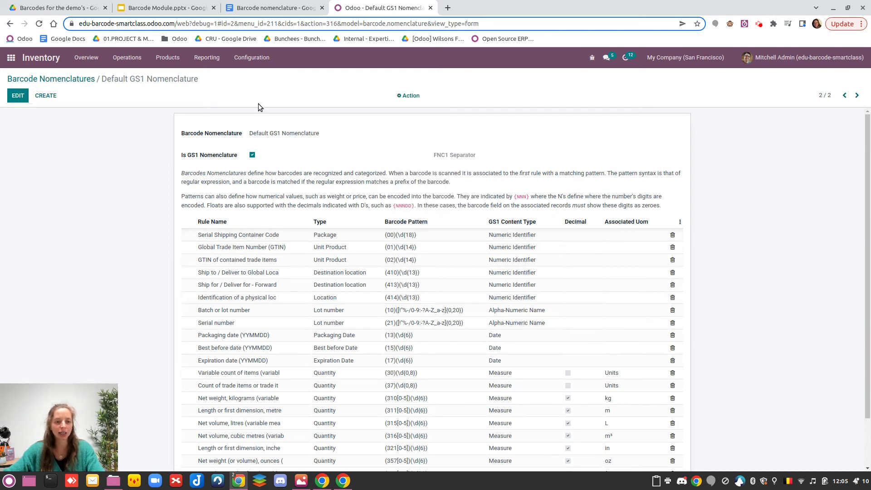
Step: Open Product GS1, review its general, purchase and inventory traceability settings, and return to the apps overview
click(168, 57)
click(200, 87)
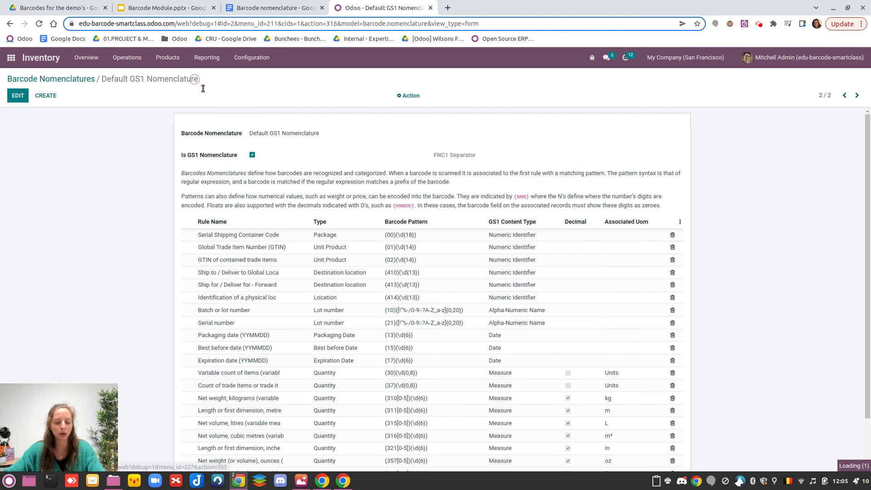
click(111, 367)
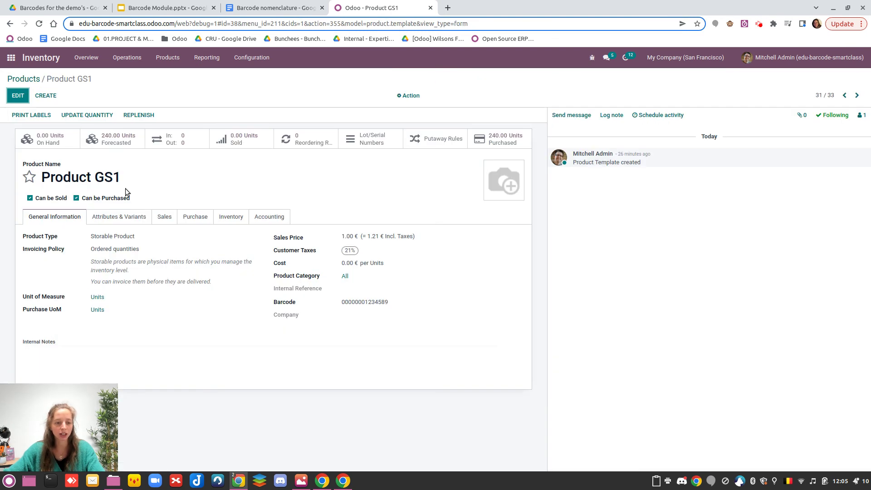
click(195, 218)
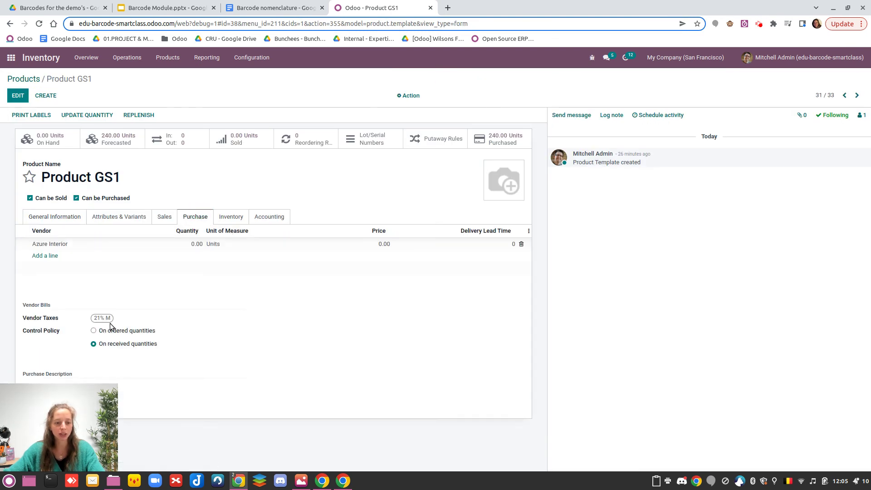
click(234, 216)
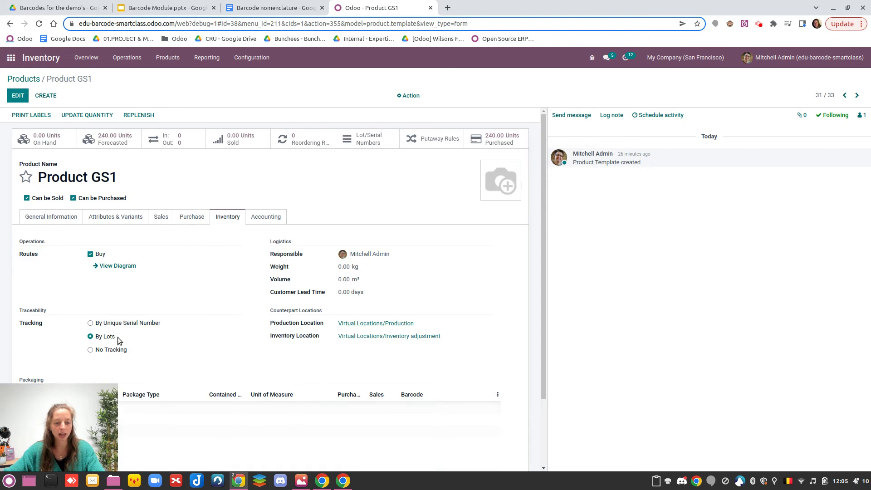
click(11, 57)
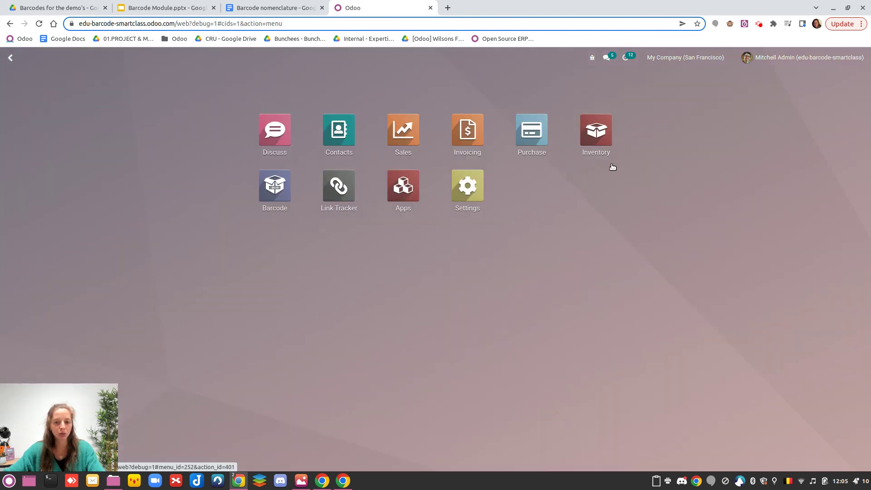
Step: Open purchase orders P00024 and P00025 in the Purchase app and review their lines for Product GS1
click(532, 131)
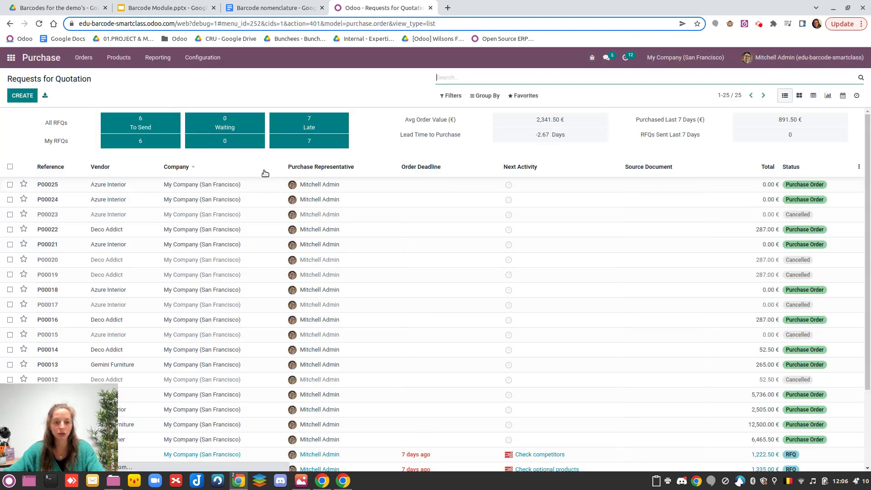
click(127, 204)
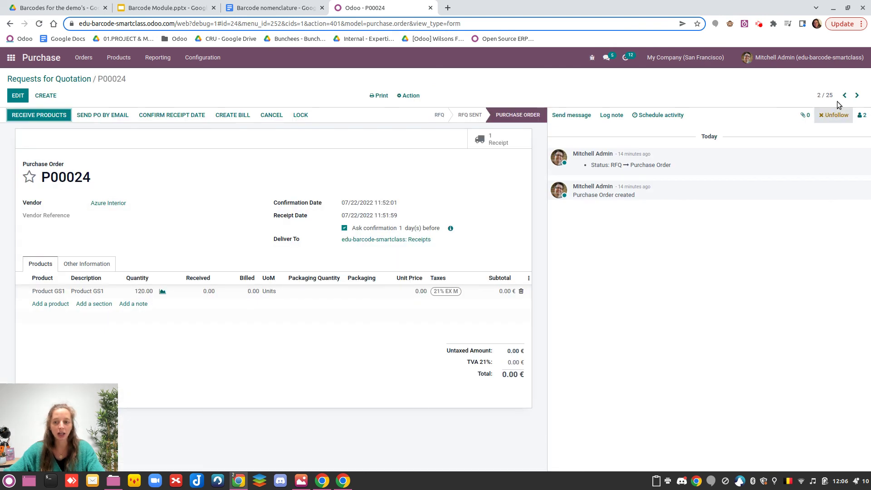
click(845, 96)
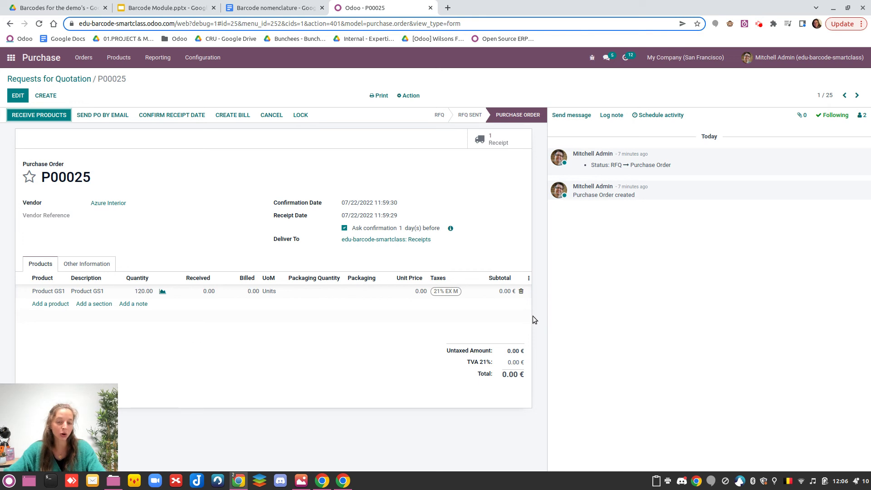
mouse_move(528, 322)
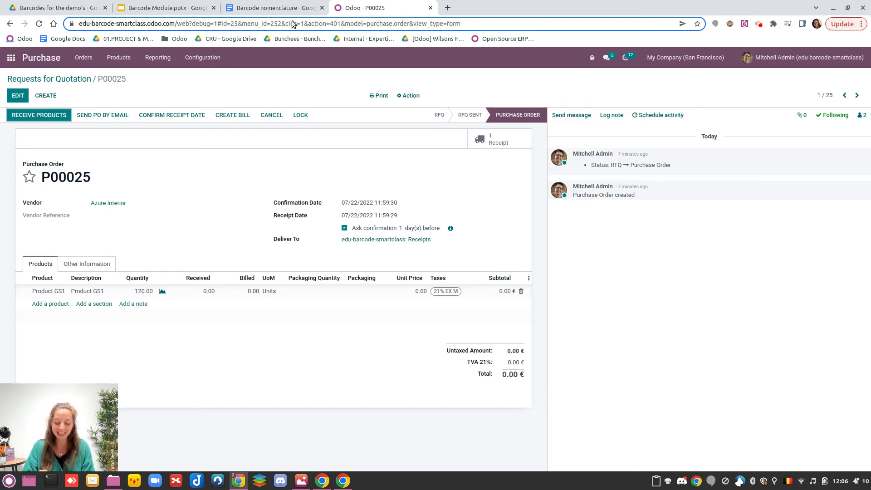
Step: Show the document's product and lot barcodes beside the mobile screen cast, and validate receipt WH/IN/00032 with the remaining 118 units of Product GS1
click(848, 8)
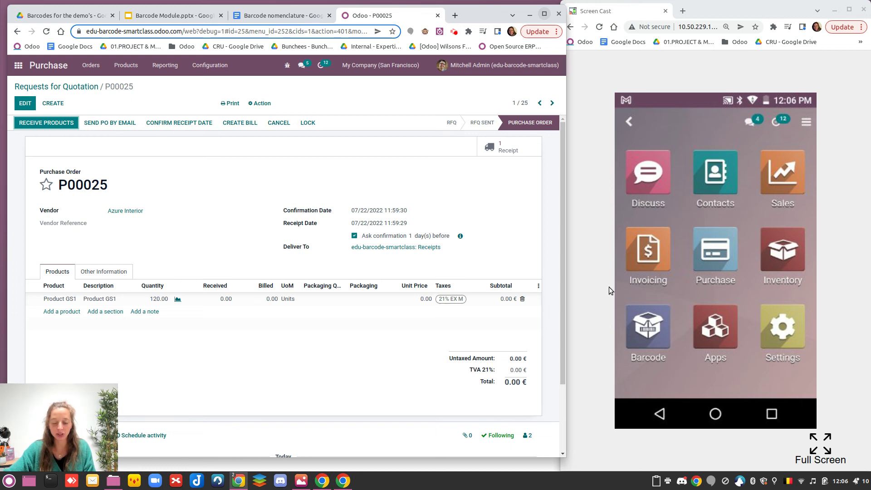
click(282, 16)
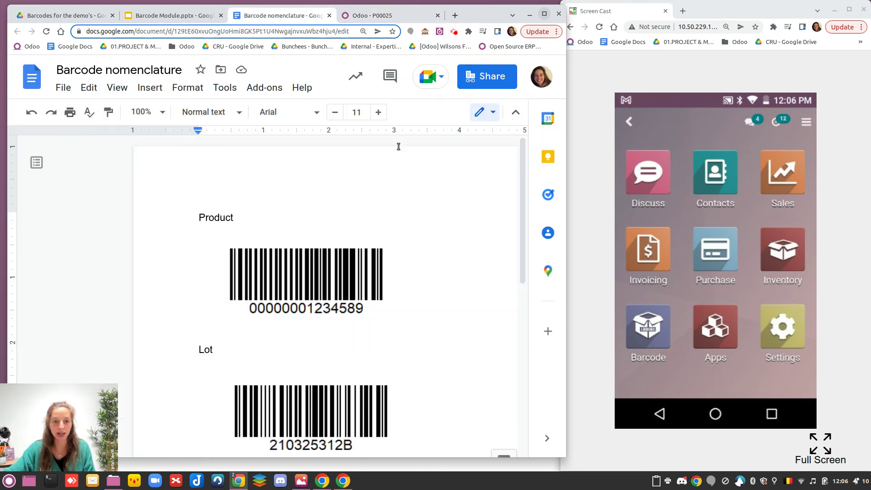
scroll(411, 236, down, 1)
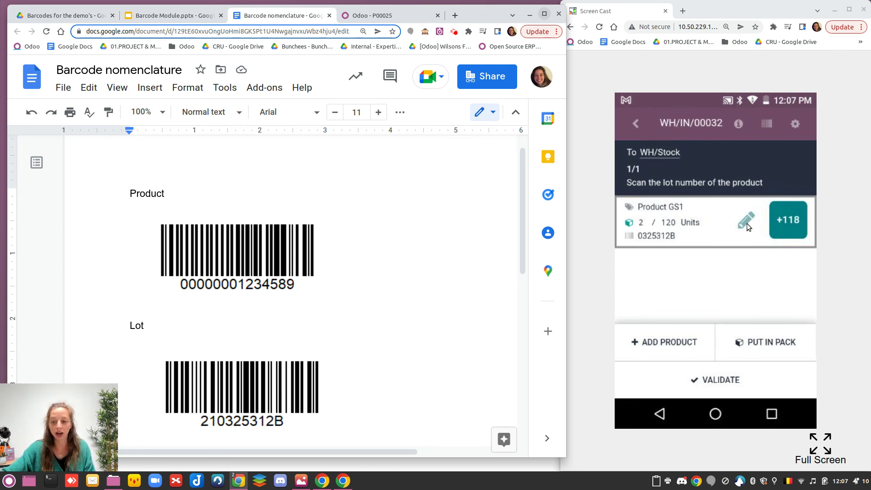
click(791, 218)
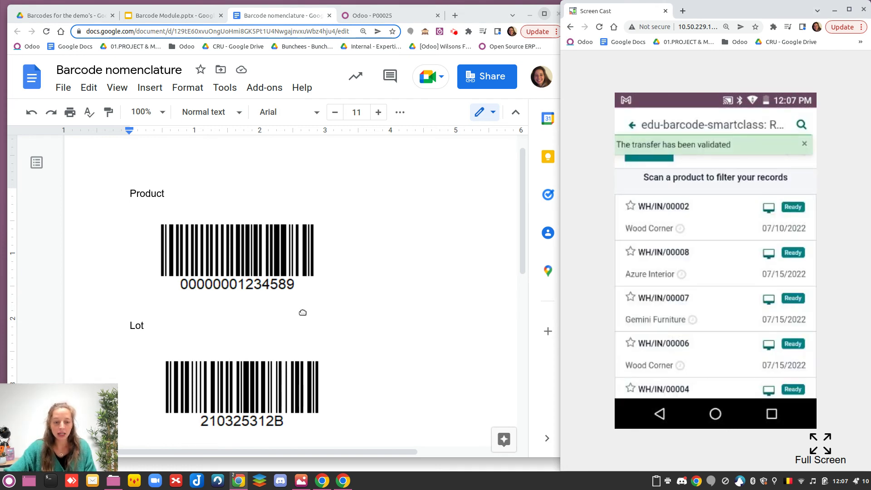
Step: Compare the separate product and lot barcodes with the GS1 1D 128 and GS1 2D DataMatrix codes in the document
scroll(302, 312, down, 5)
scroll(302, 313, down, 2)
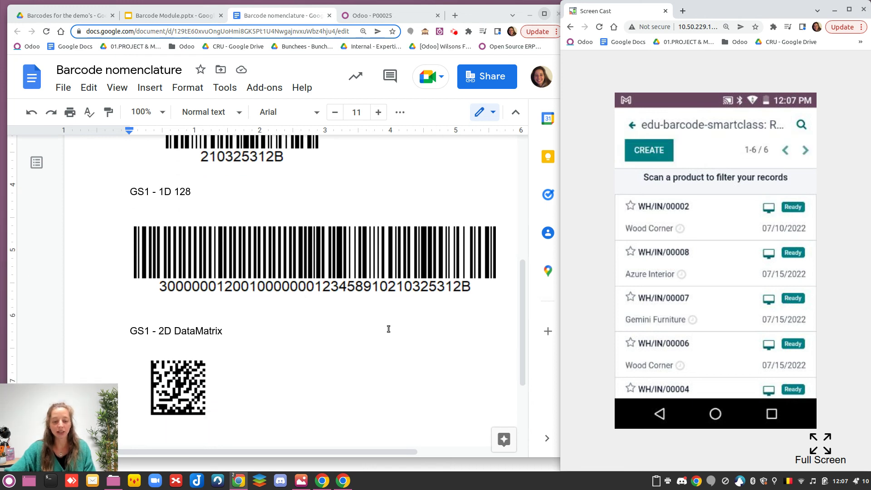
scroll(388, 327, up, 5)
scroll(248, 183, down, 1)
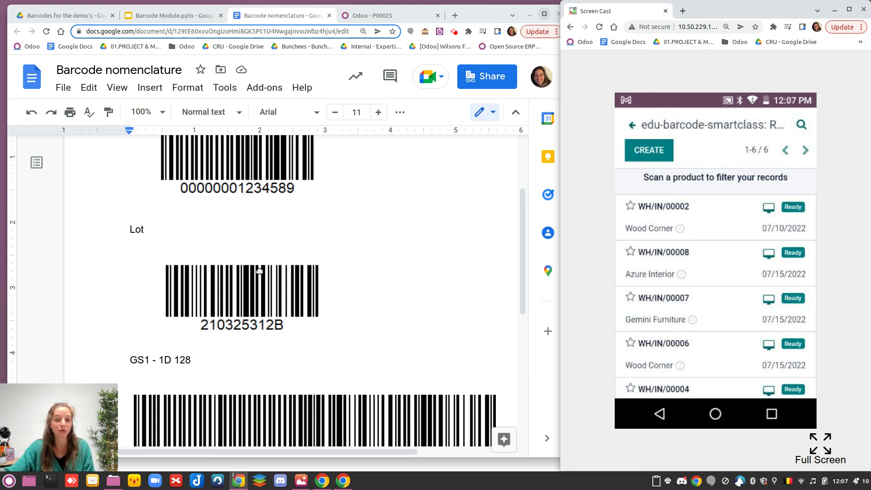
scroll(259, 271, down, 3)
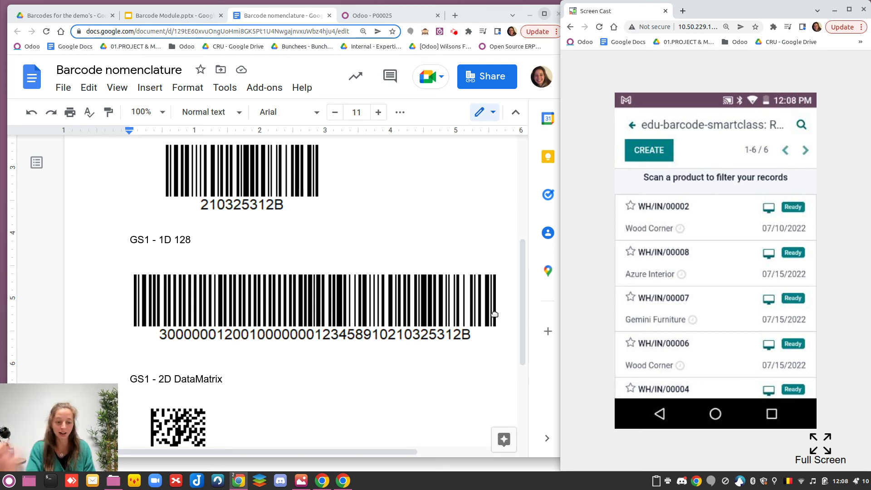
scroll(491, 309, down, 3)
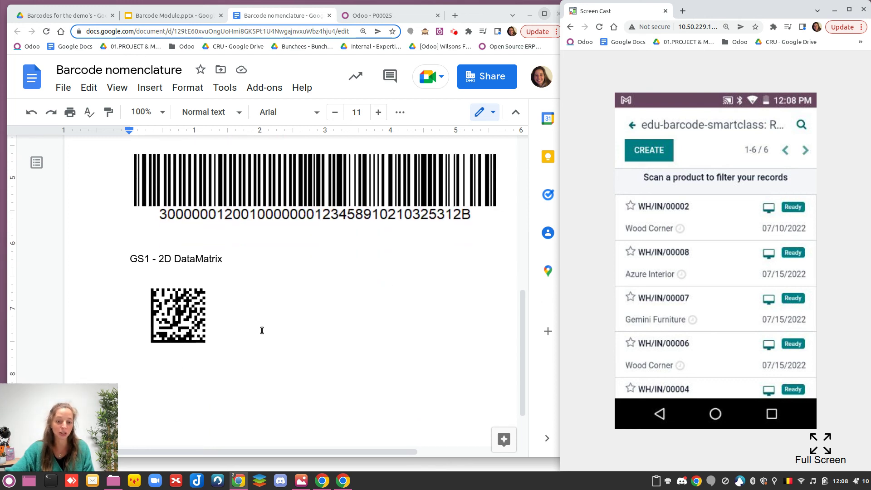
scroll(261, 330, up, 1)
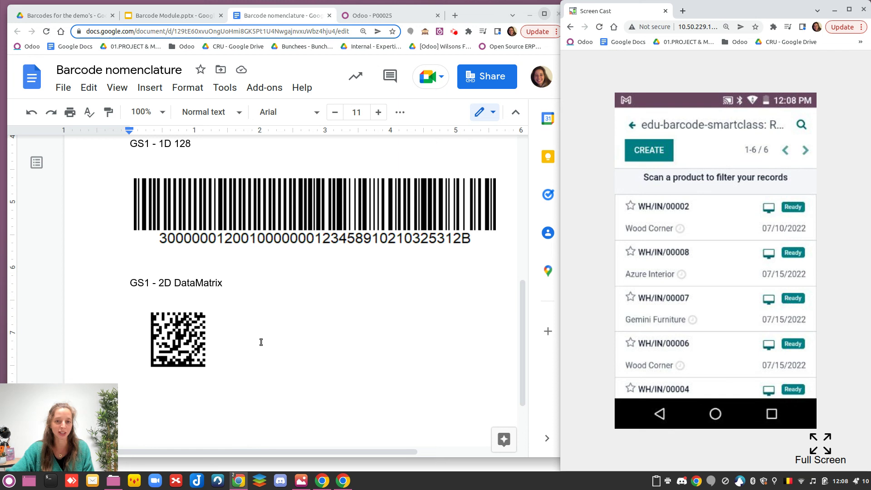
scroll(262, 342, up, 2)
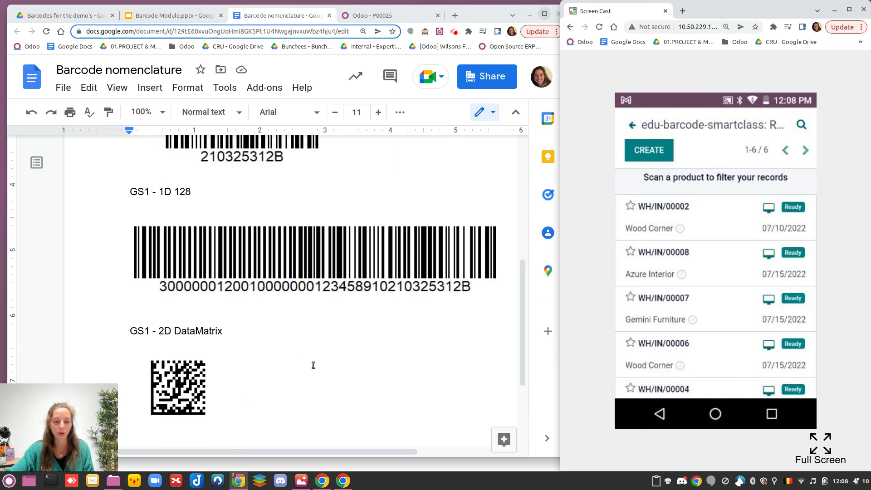
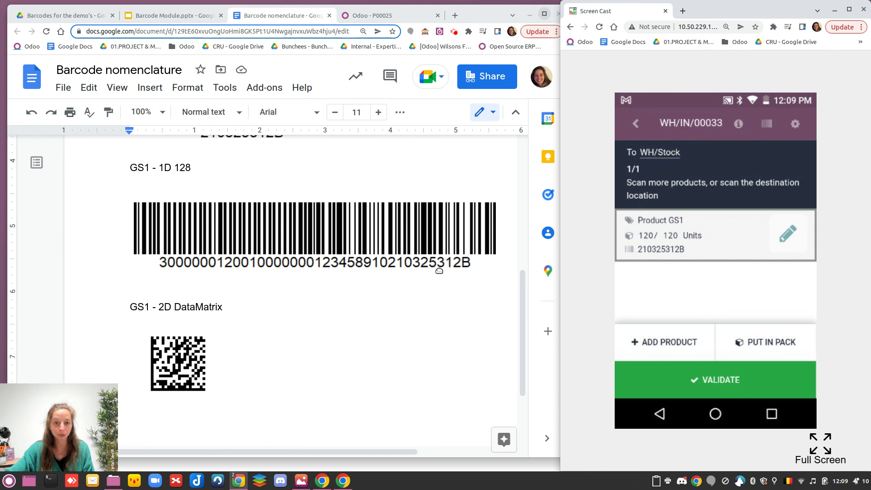
Step: Open the Default GS1 Nomenclature from the Inventory configuration and examine its rules and barcode patterns
click(368, 17)
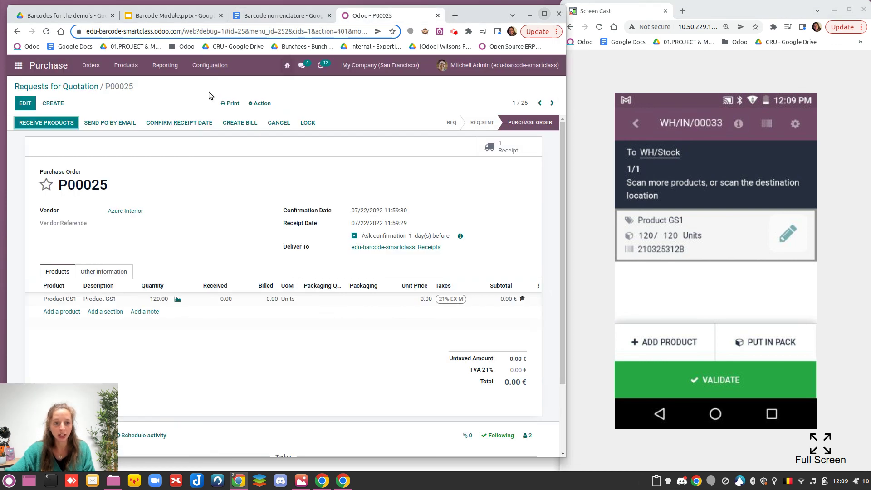
click(18, 66)
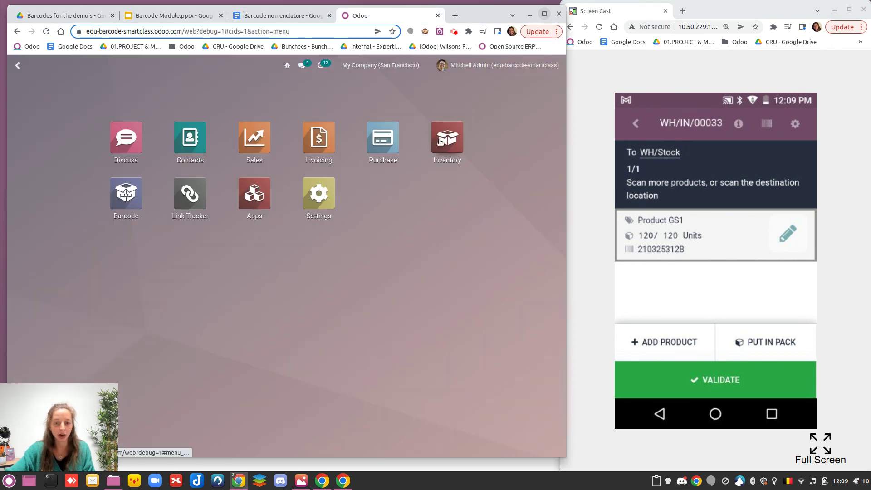
click(441, 142)
click(244, 65)
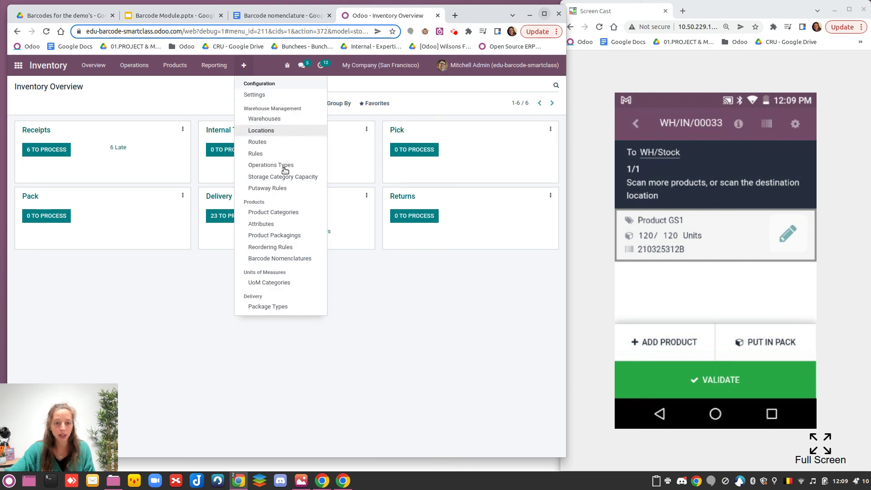
click(294, 257)
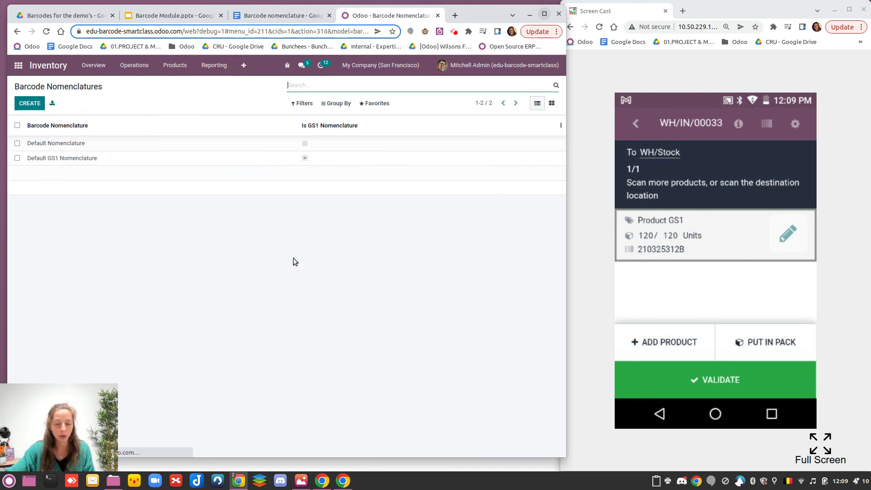
click(98, 155)
scroll(214, 254, down, 3)
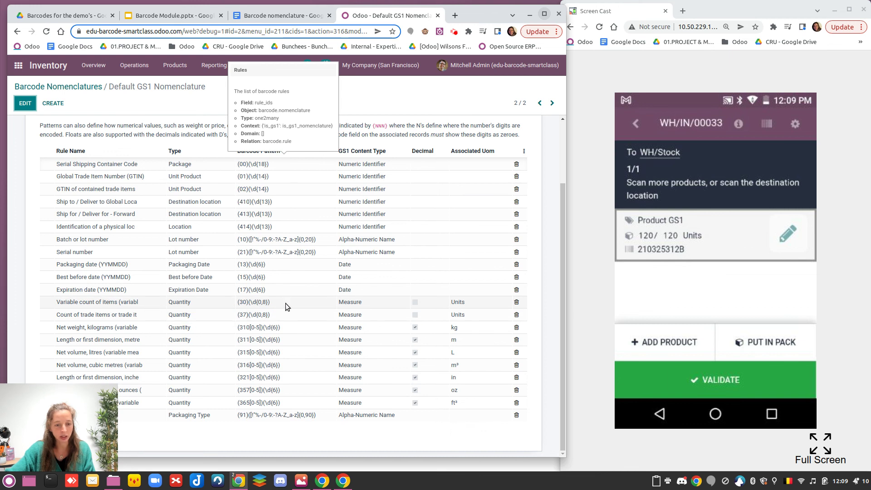
scroll(282, 304, up, 1)
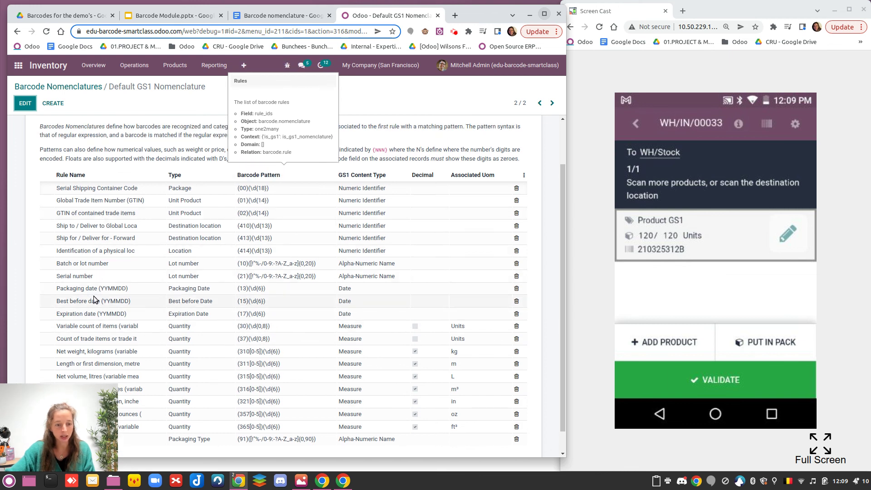
scroll(94, 300, down, 1)
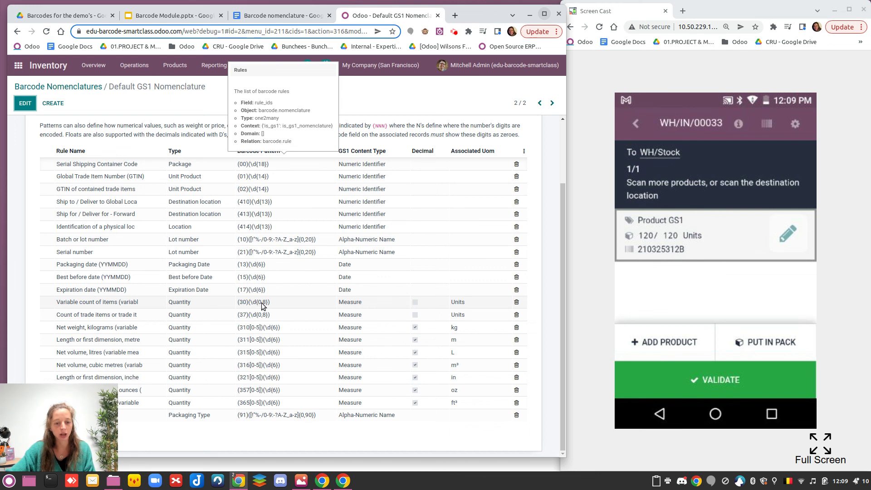
Step: Return to the Barcode nomenclature document and examine the GS1 1D 128 and GS1 2D DataMatrix barcodes again
click(269, 16)
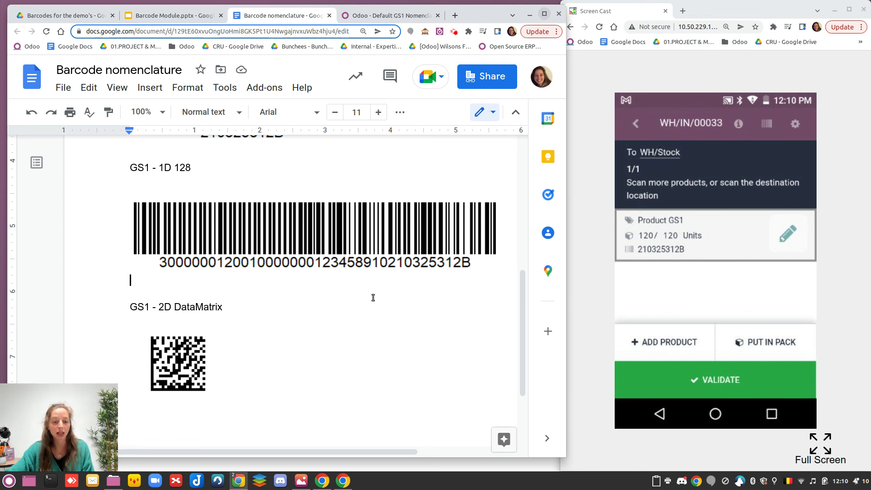
scroll(374, 298, down, 2)
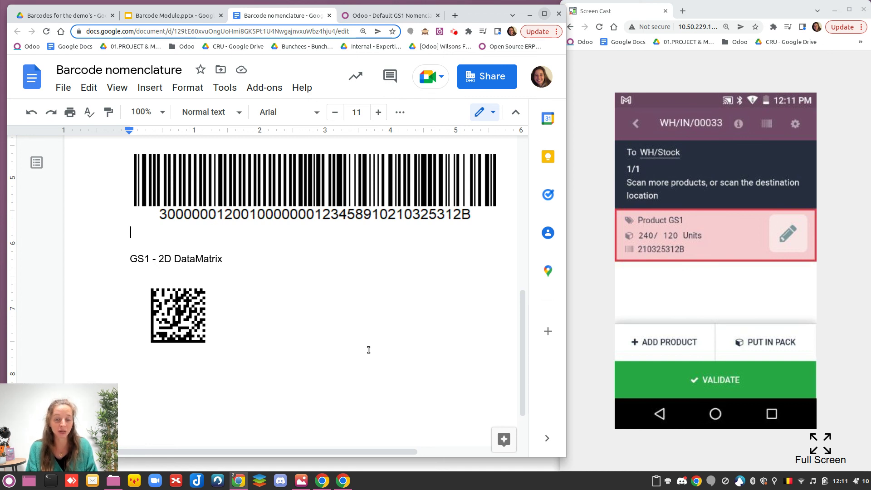
click(455, 32)
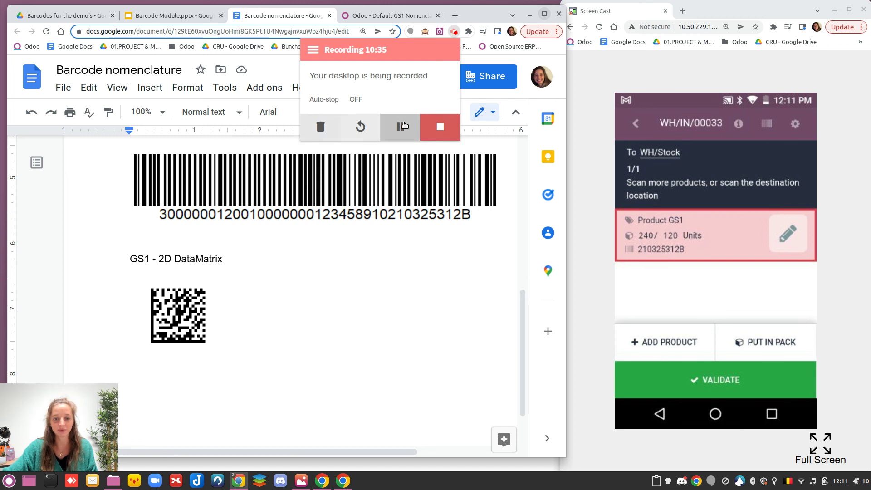